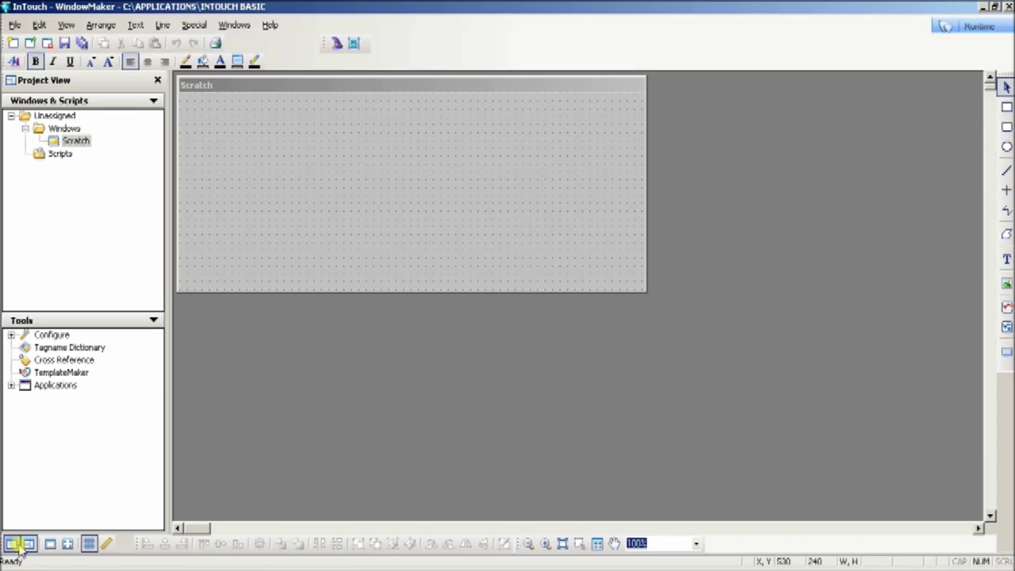
Show and hide the Classic View, collapse all panels to full-screen, and restore them with Classic View closed.
click(12, 544)
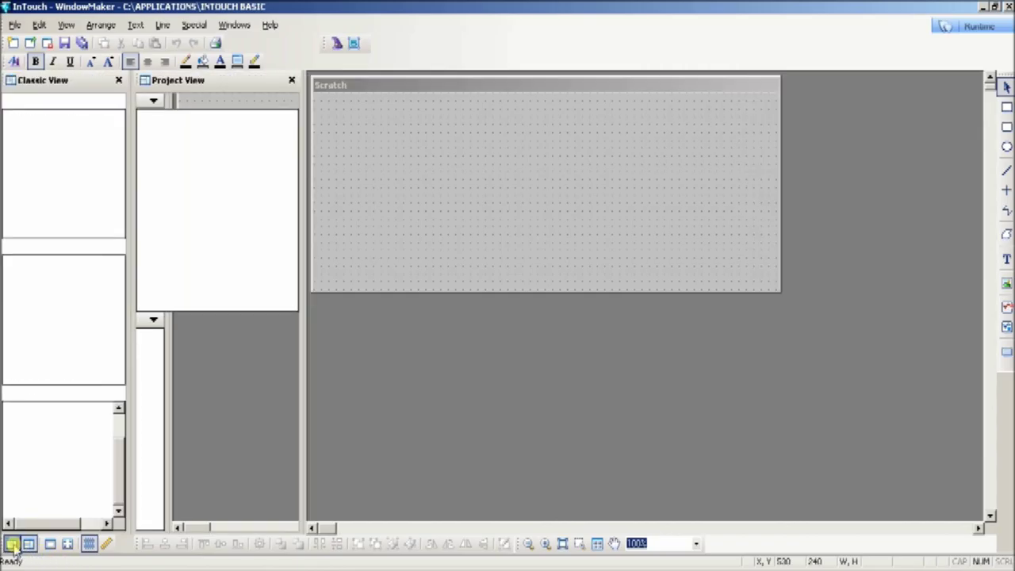
click(12, 544)
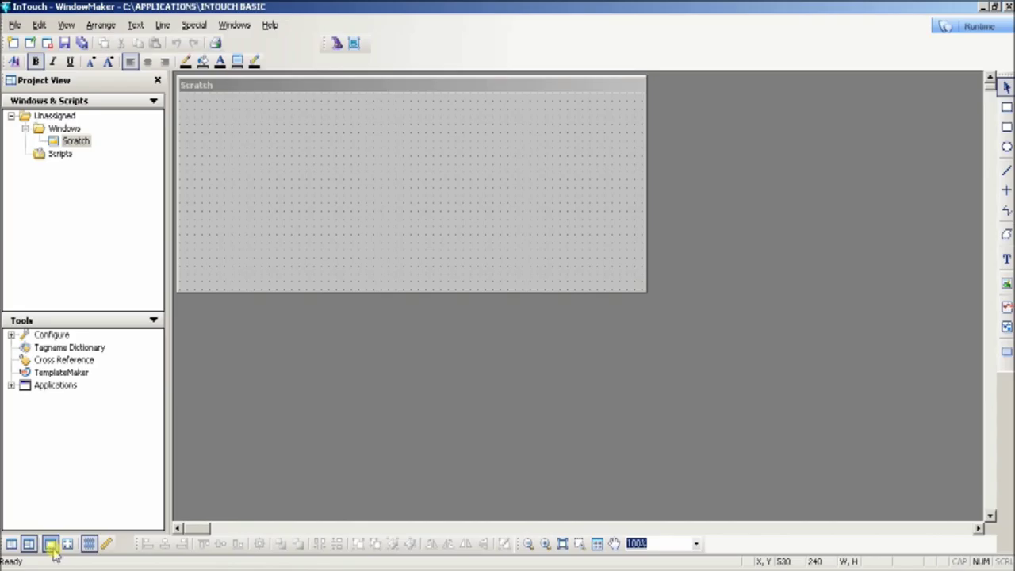
click(51, 545)
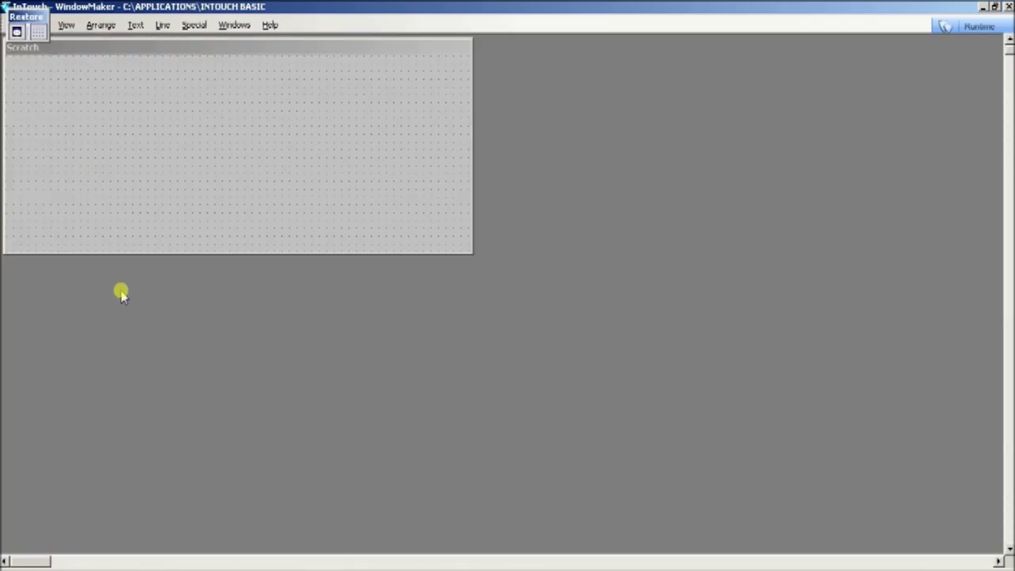
click(16, 33)
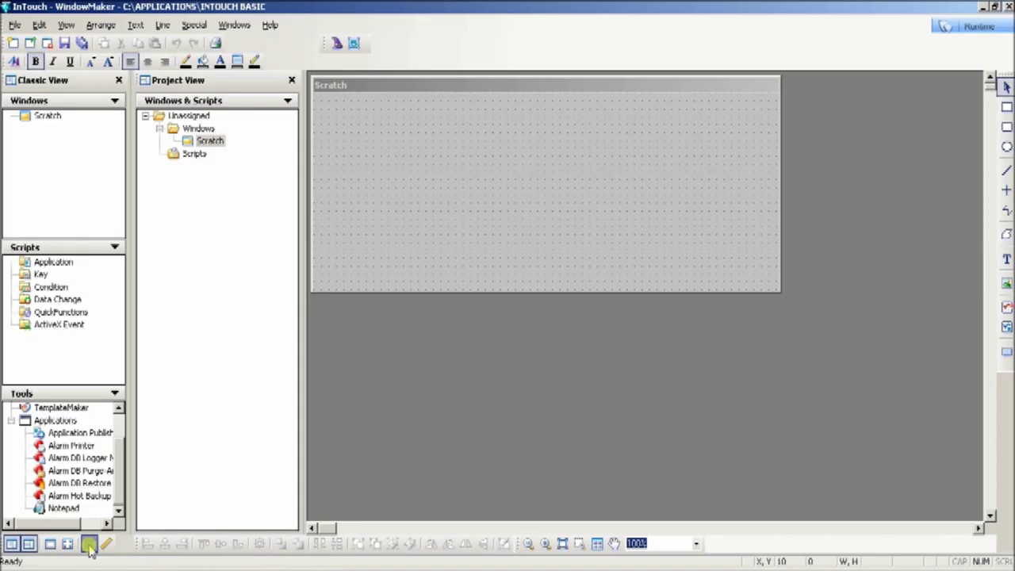
click(119, 80)
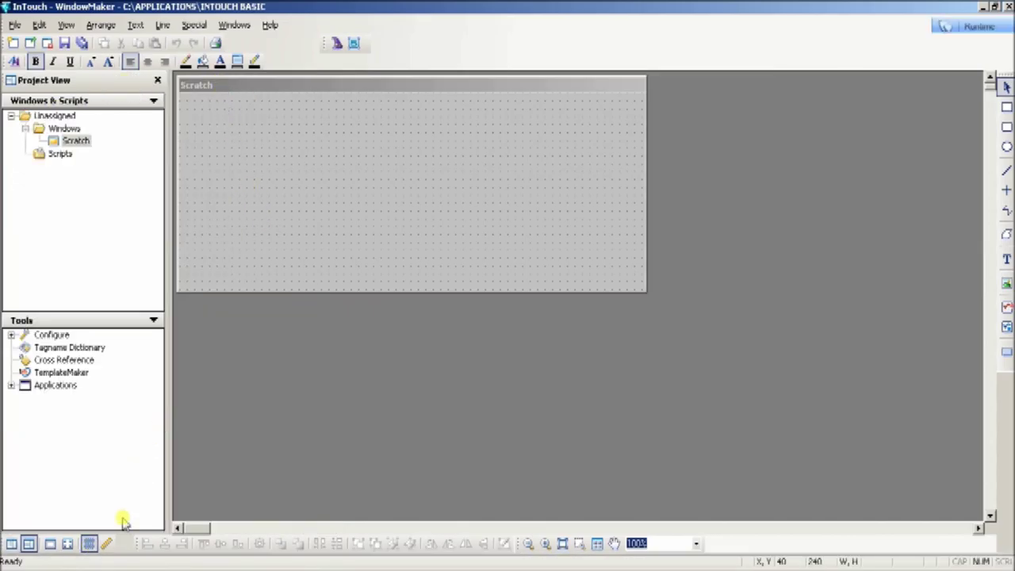
Switch the drawing grid off and on again, and show and hide the rulers.
click(89, 544)
click(89, 545)
click(109, 545)
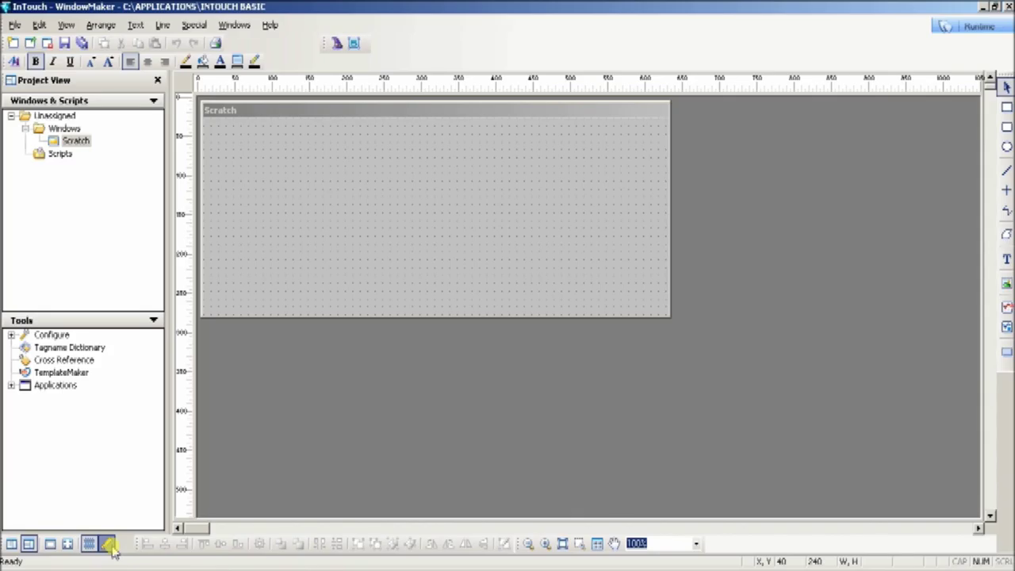
click(110, 545)
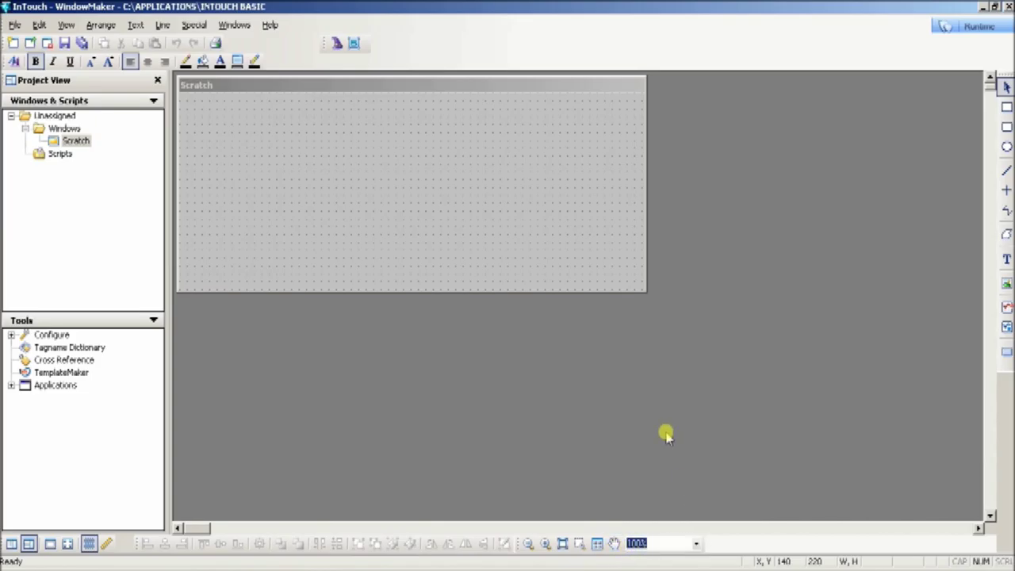
double_click(420, 152)
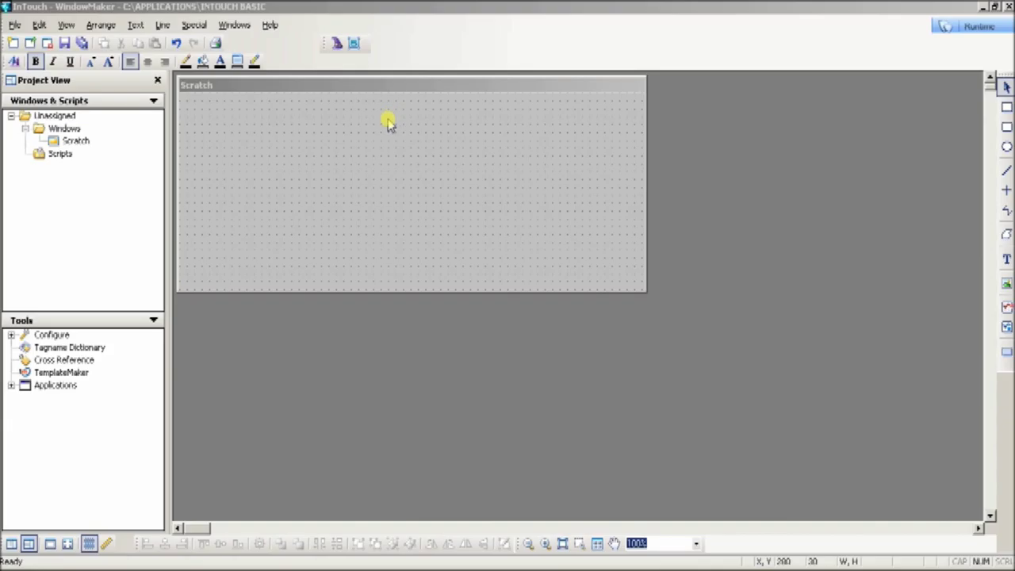
click(321, 11)
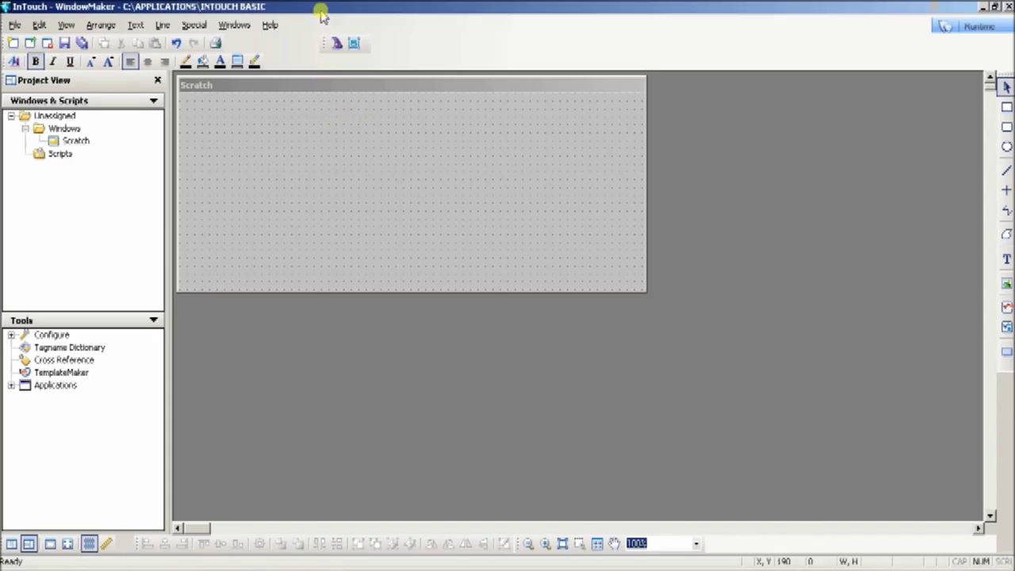
Draw a rectangle in the Scratch window at X 110, Y 30 and resize it to 110 wide by 150 high.
click(1002, 110)
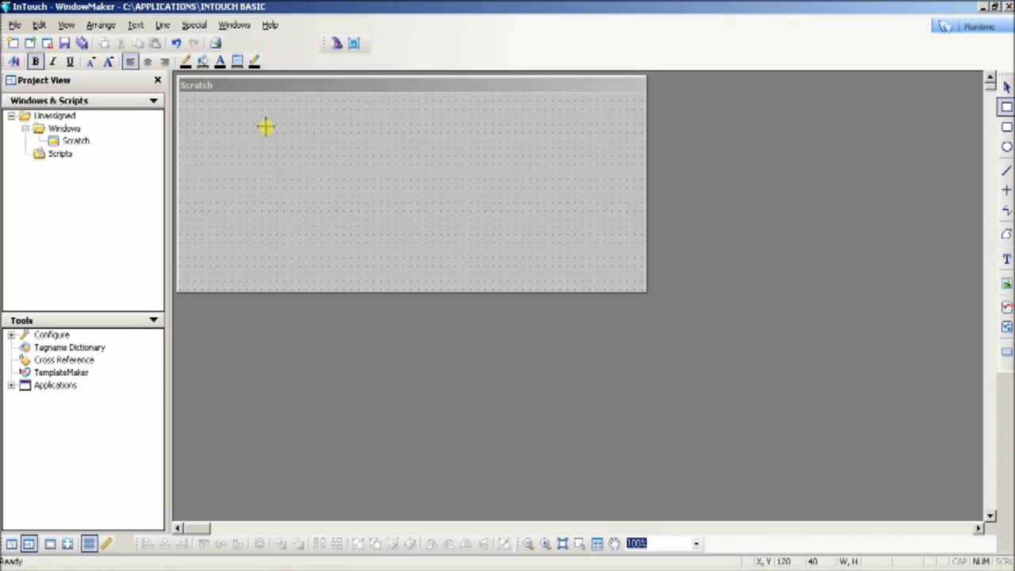
drag(264, 118, 342, 219)
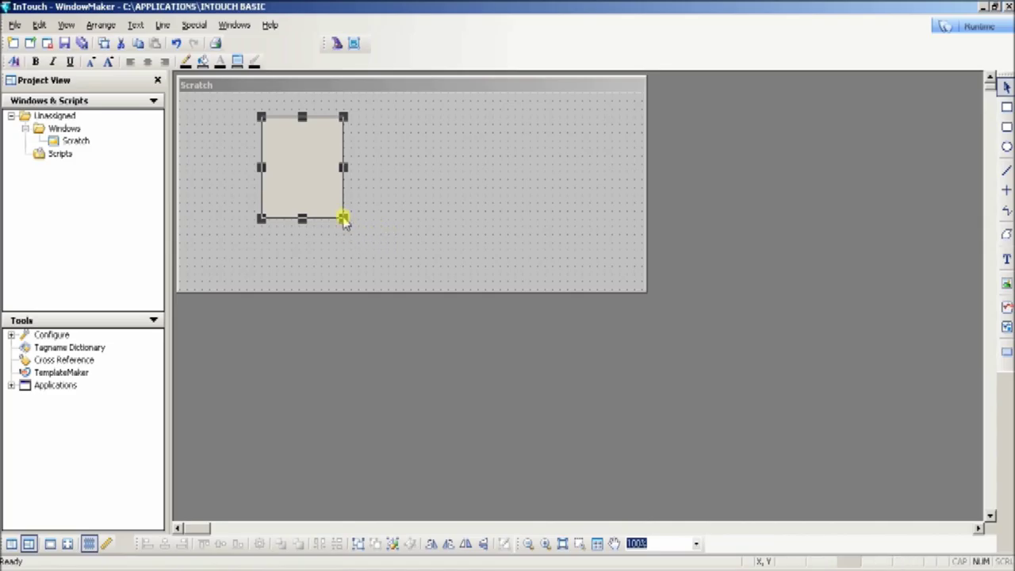
drag(343, 220, 366, 211)
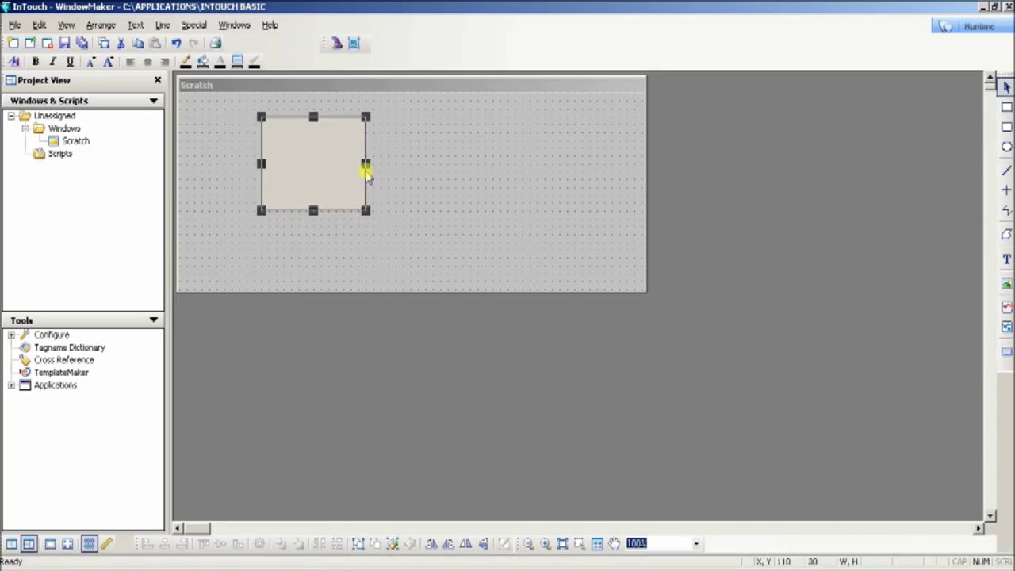
drag(366, 168, 342, 166)
drag(343, 211, 344, 235)
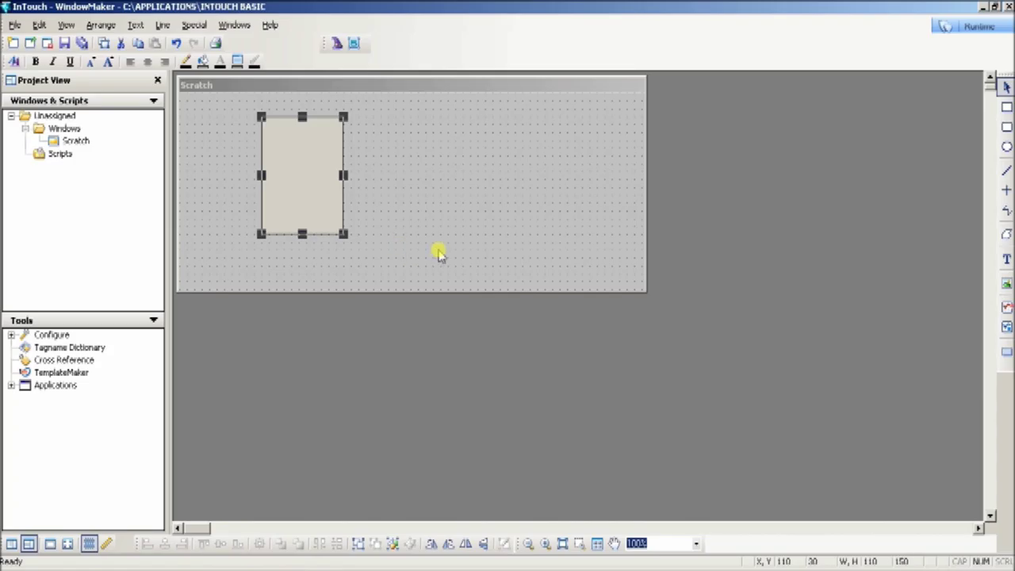
Duplicate the rectangle three times in a cascade and extend the Scratch window's lower edge downward.
key(ctrl+d)
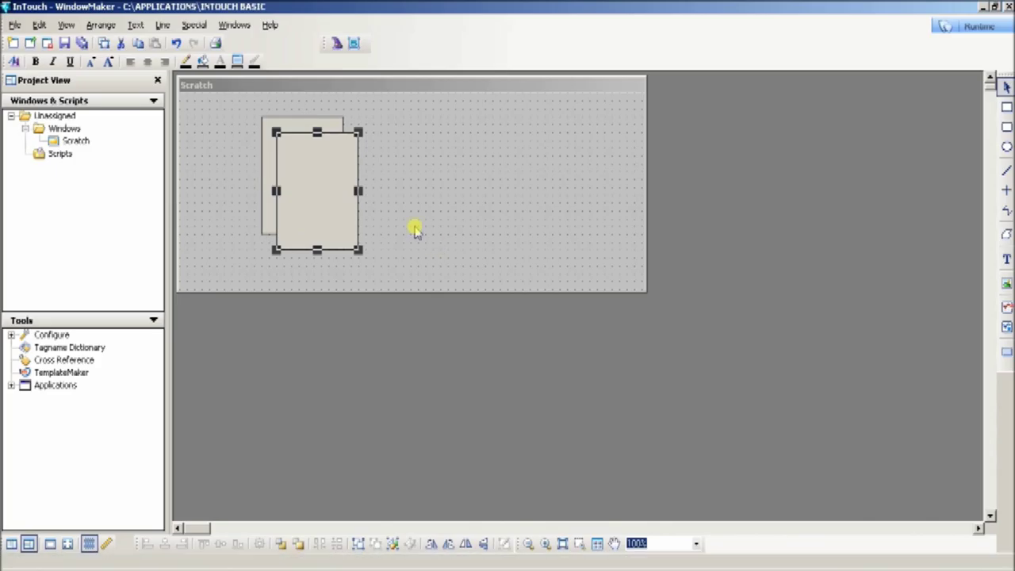
drag(399, 291, 414, 365)
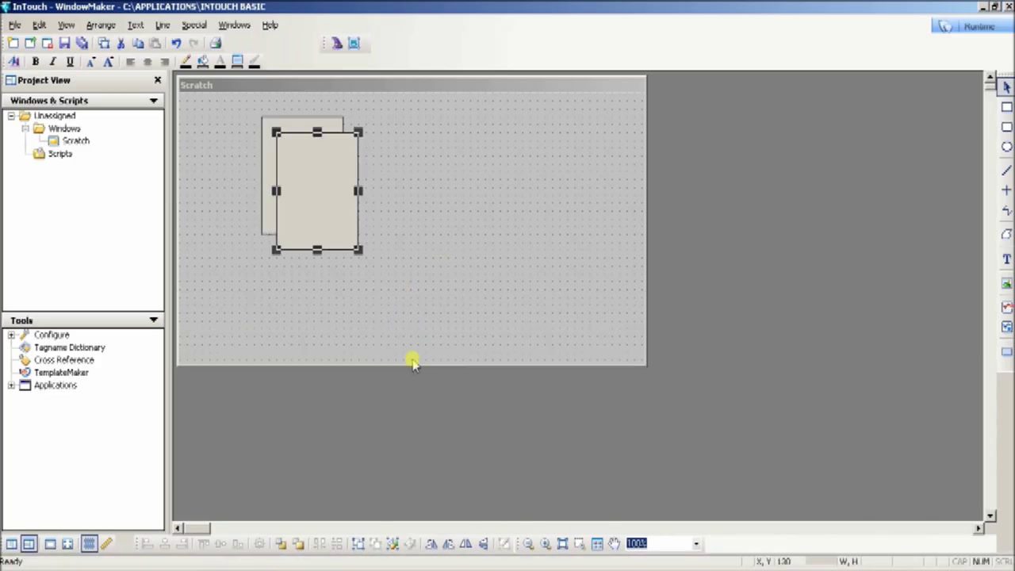
right_click(318, 205)
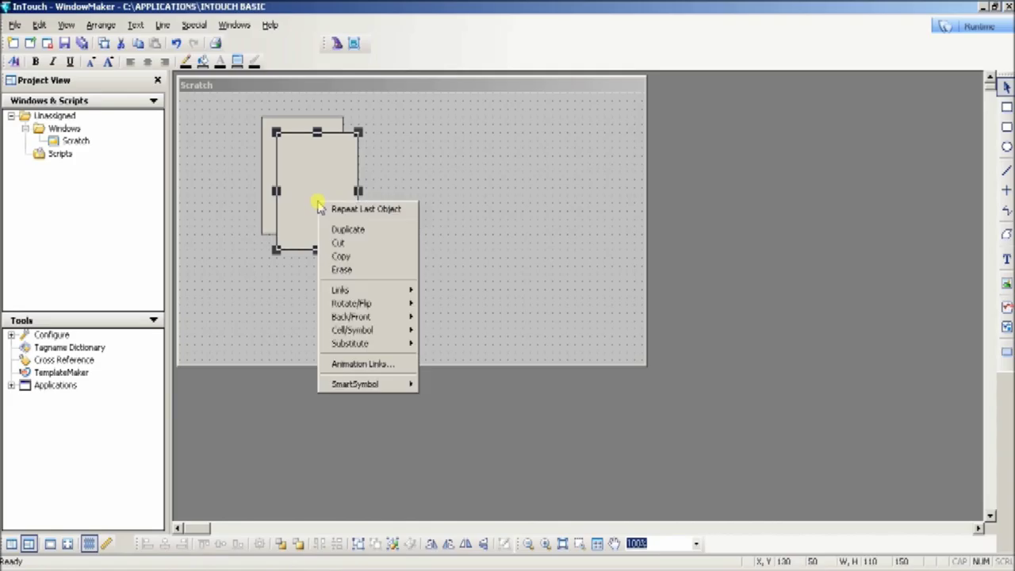
click(363, 235)
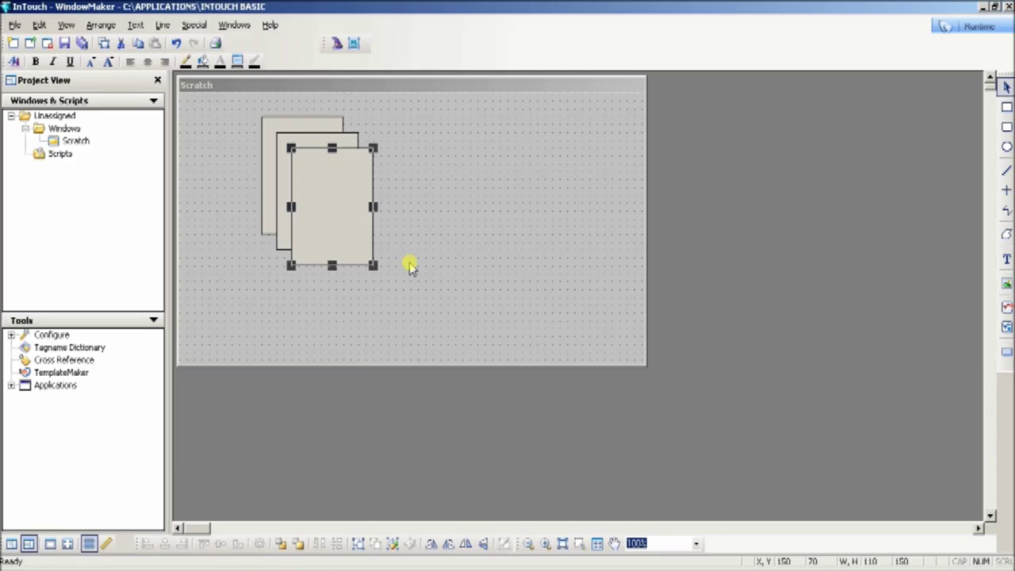
click(38, 24)
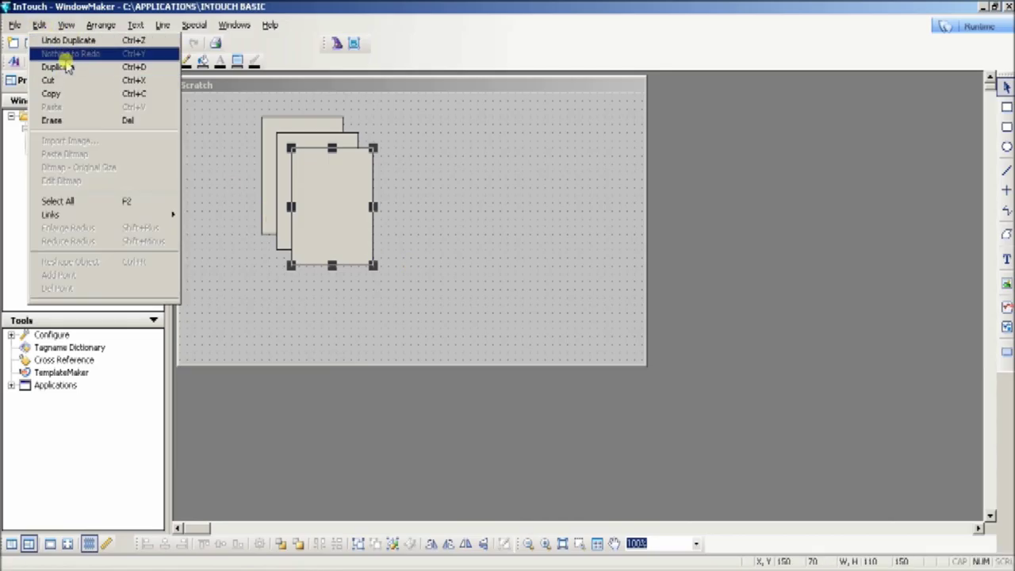
click(57, 67)
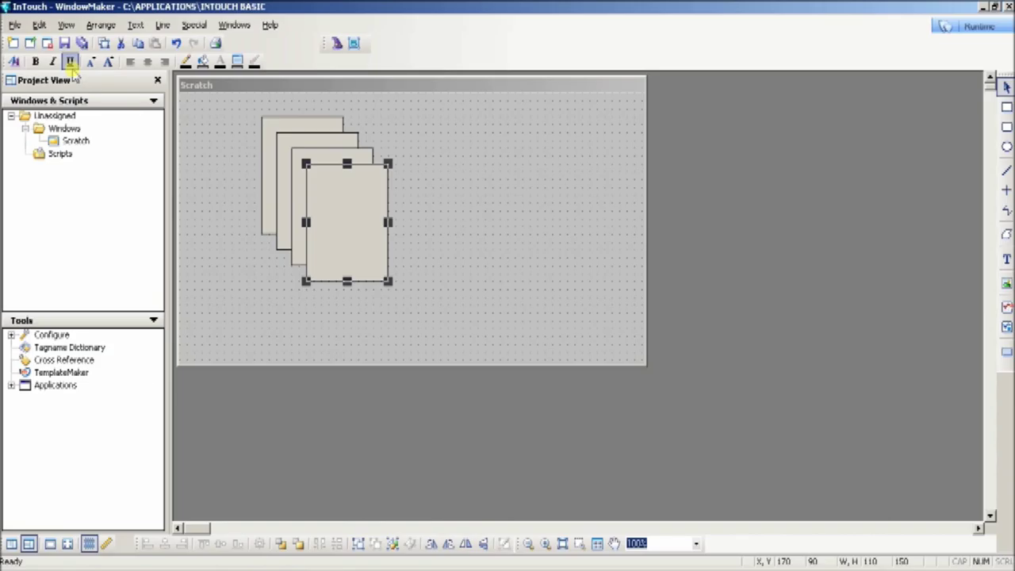
click(456, 216)
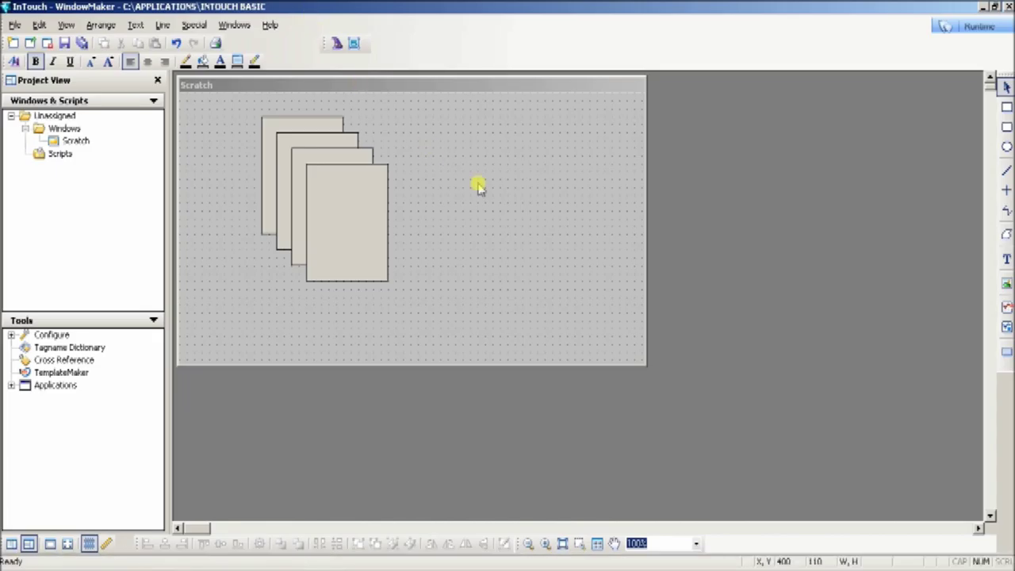
Select all four rectangles in the Scratch window and clear the selection, doing this twice.
click(39, 25)
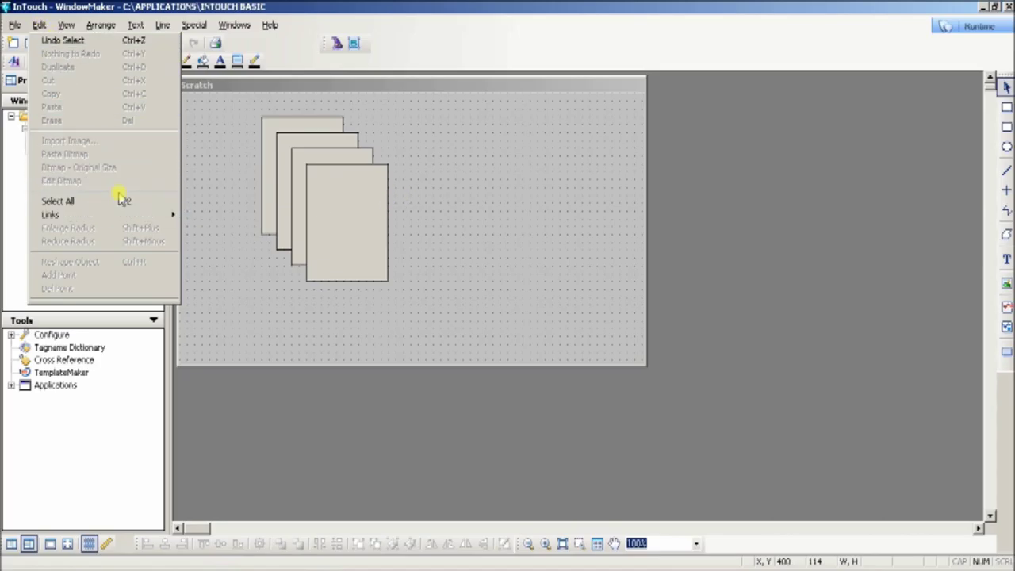
click(119, 201)
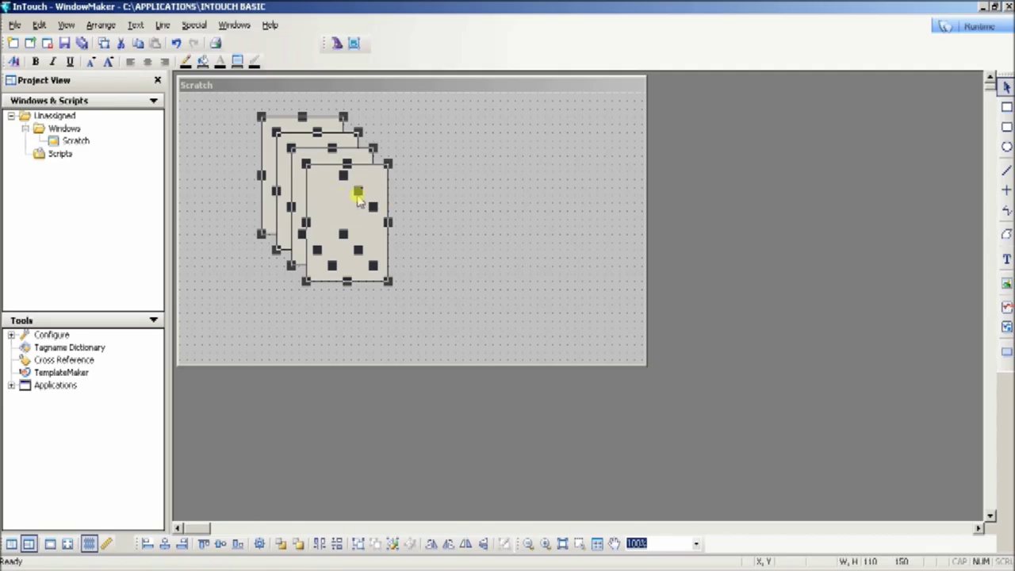
click(530, 205)
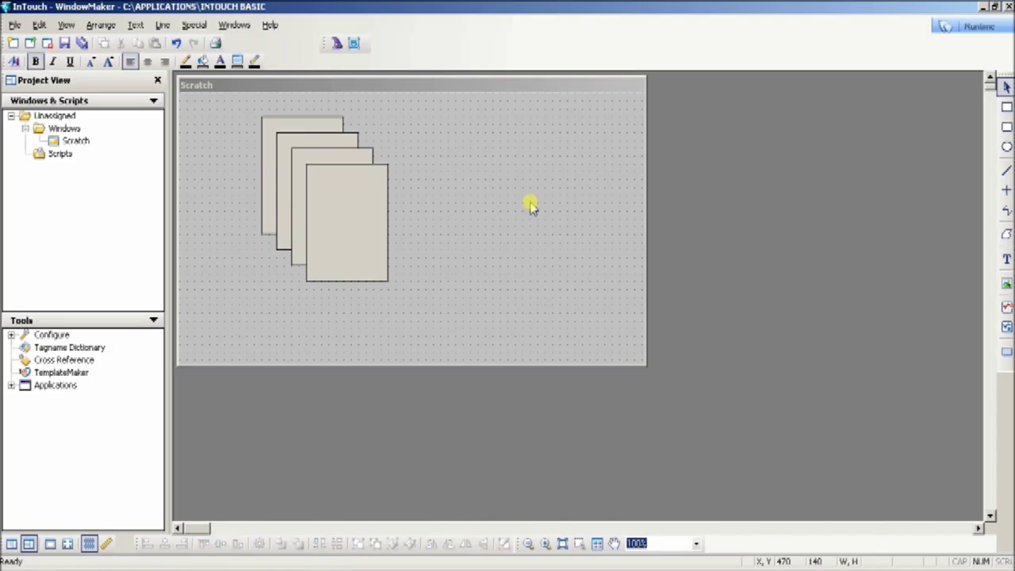
right_click(491, 188)
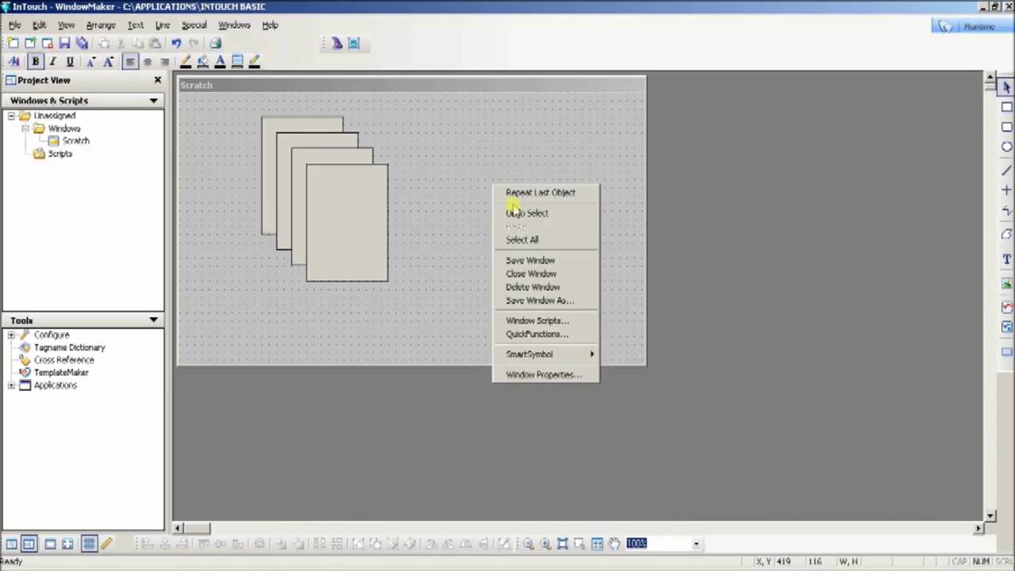
click(546, 241)
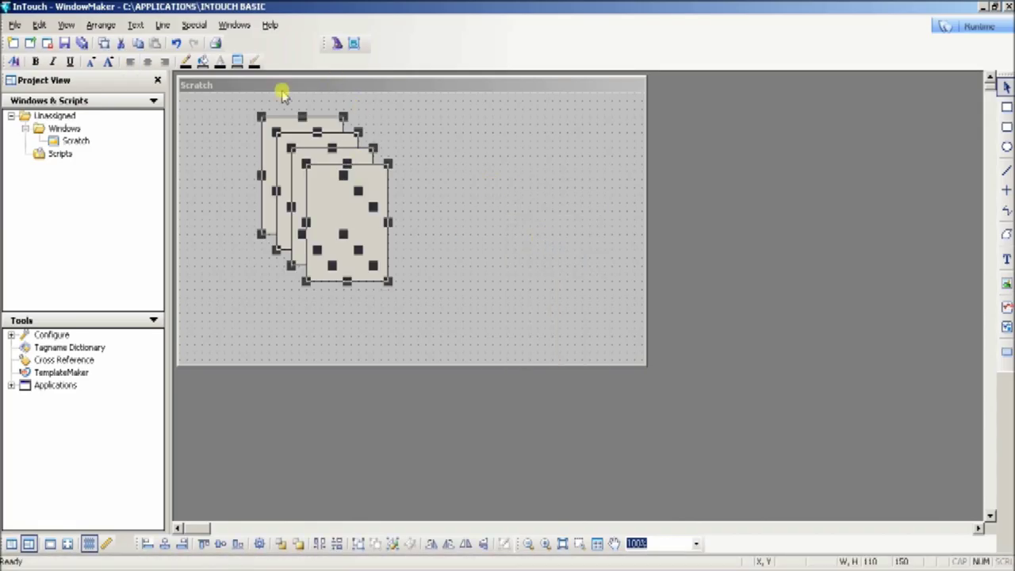
click(508, 222)
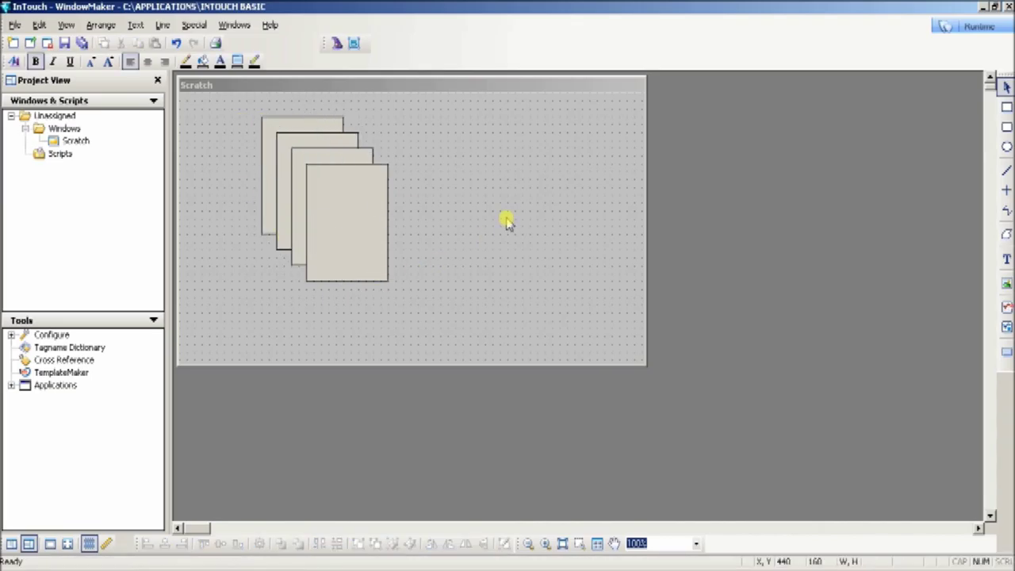
Try selecting all objects again, box-select the two frontmost rectangles, and clear the selection.
key(ctrl+a)
click(507, 222)
drag(425, 302, 242, 151)
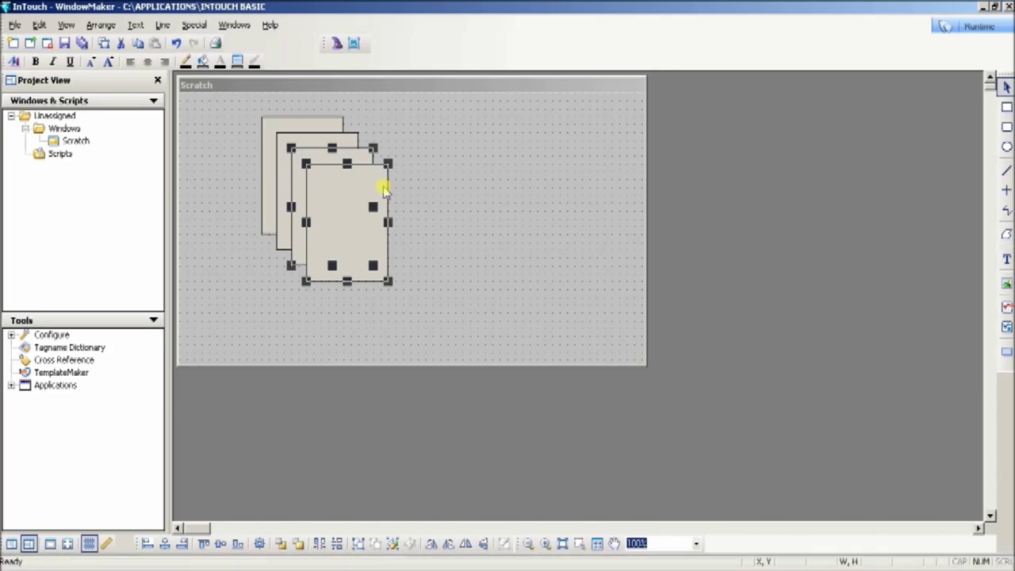
click(443, 203)
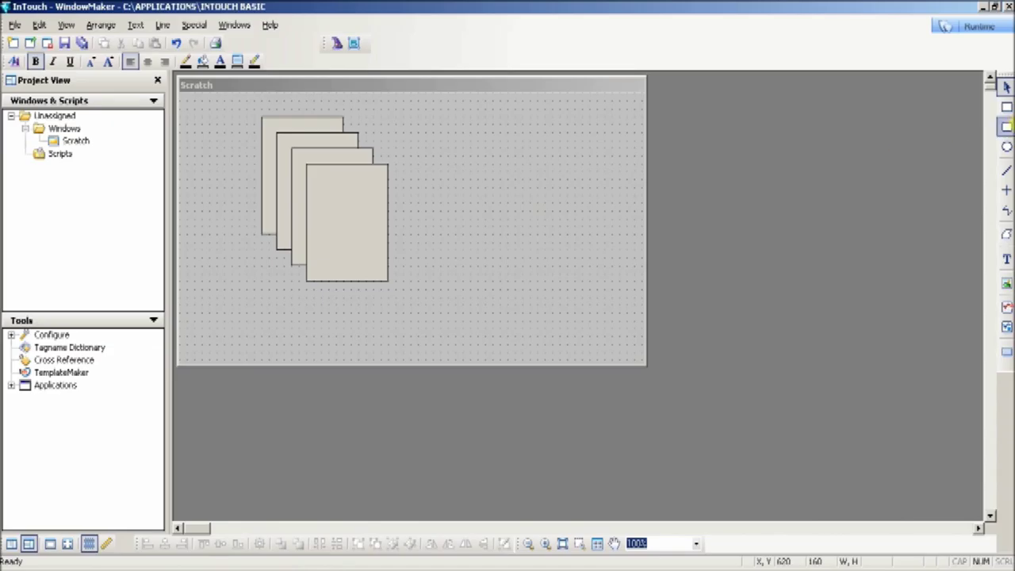
Draw a rounded rectangle 210 wide by 130 high at X 320, Y 60, beside the stacked rectangles.
click(1007, 127)
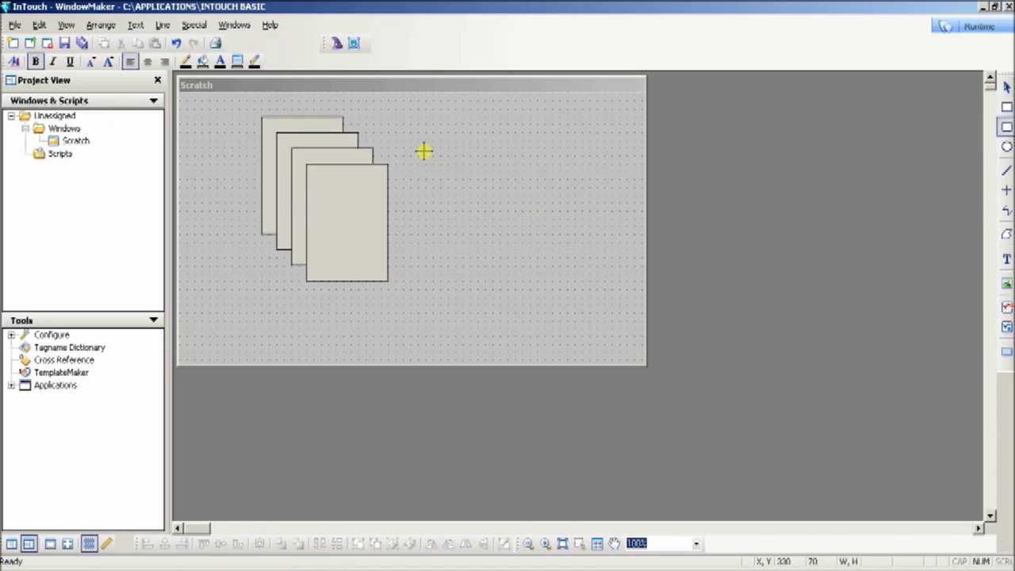
drag(418, 144, 574, 240)
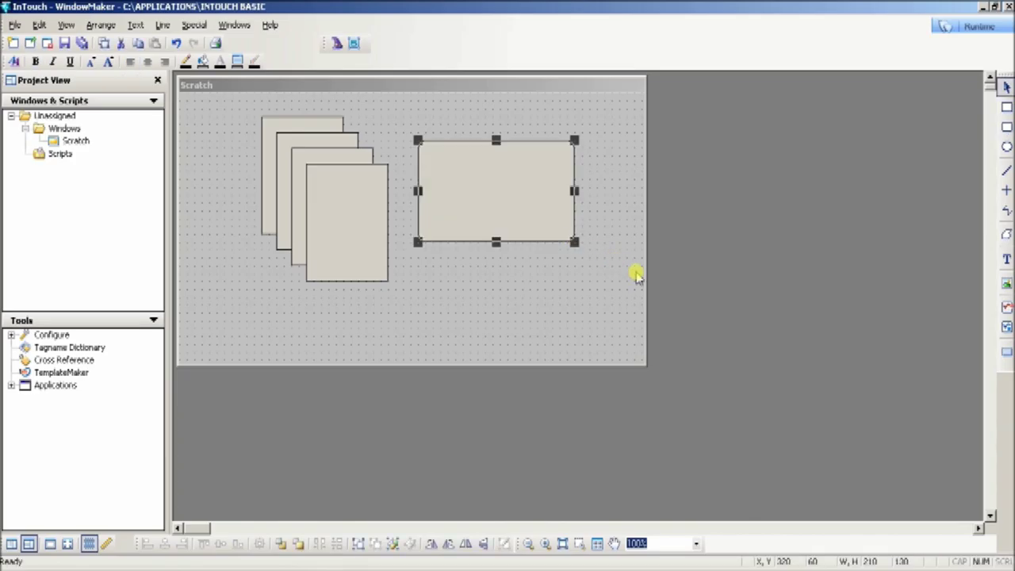
click(604, 210)
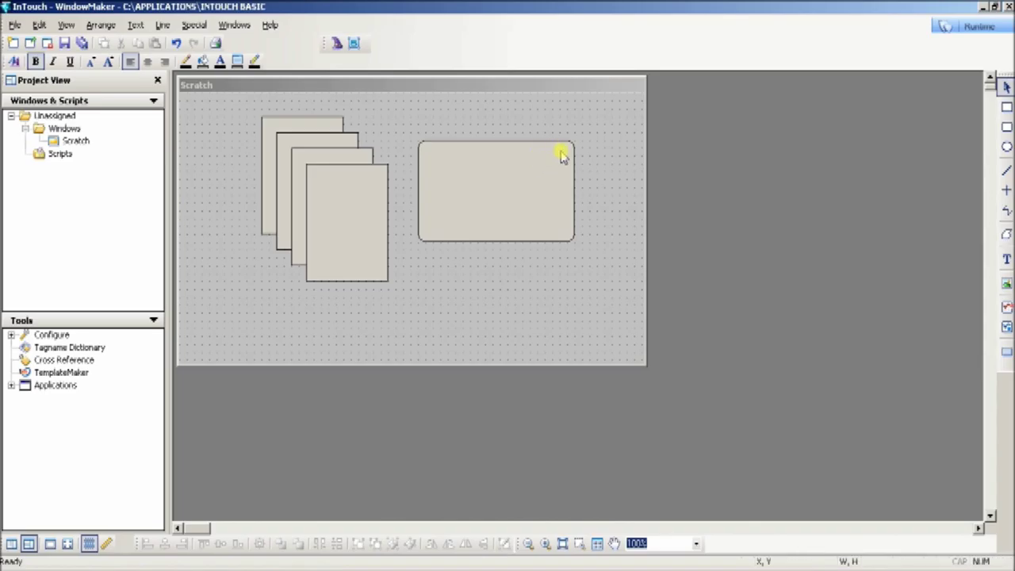
Enlarge the rounded rectangle's corner radius until its ends are semicircular, and reduce the radius slightly.
click(477, 181)
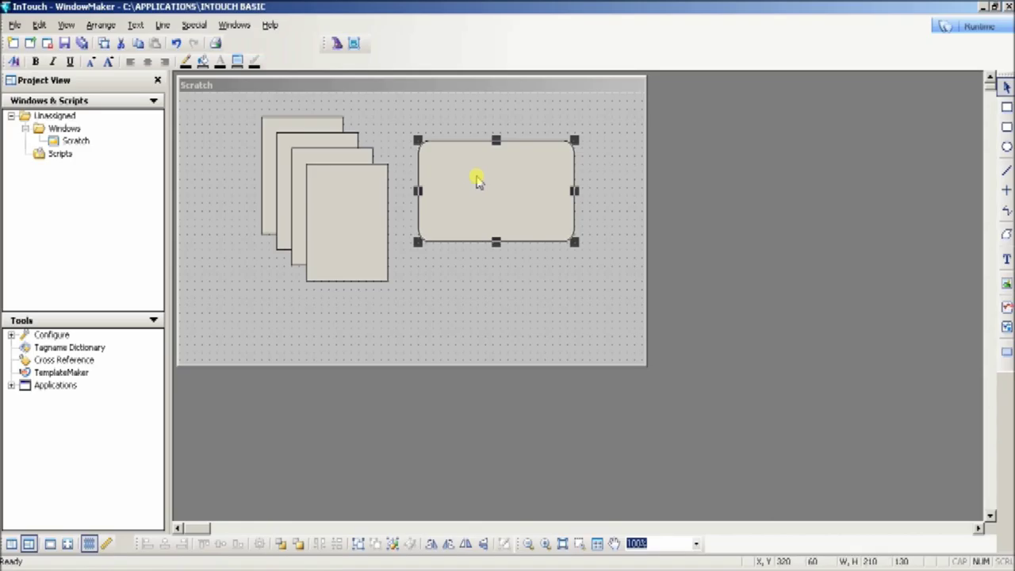
key(KP_Add)
key(KP_Add)
key(KP_Add)
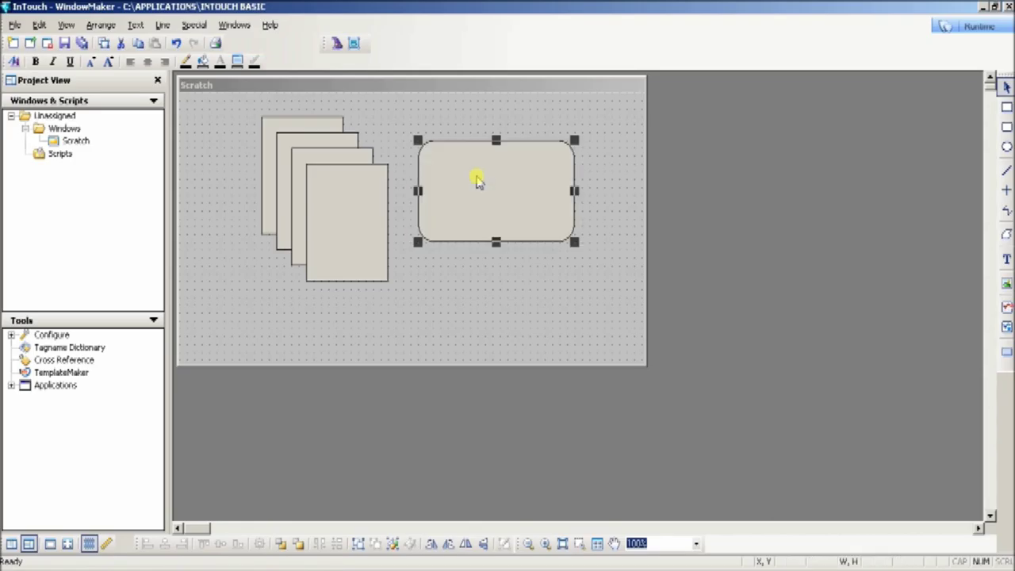
key(KP_Add)
key(KP_Add)
key(KP_Add)
key(KP_Add)
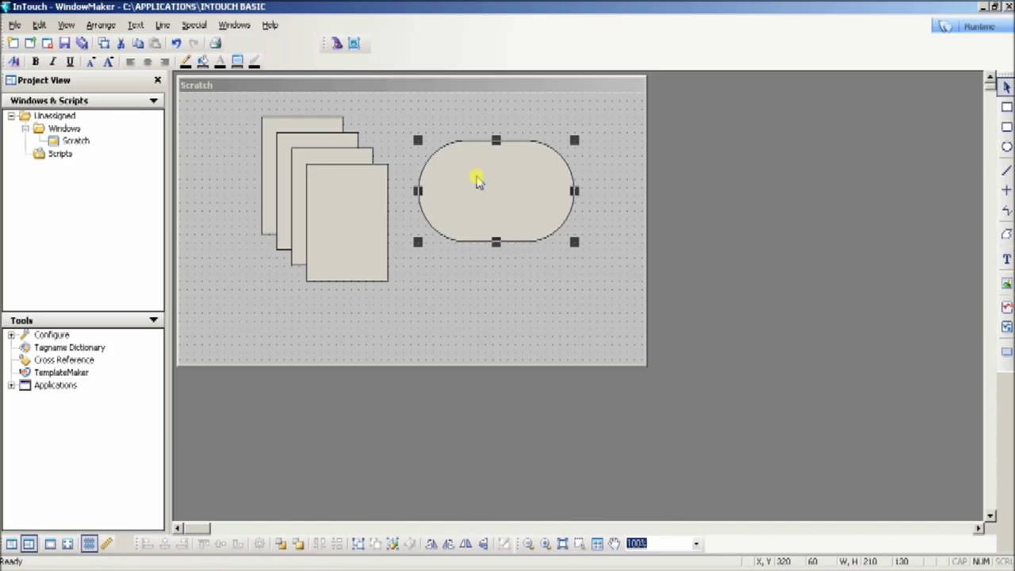
key(KP_Subtract)
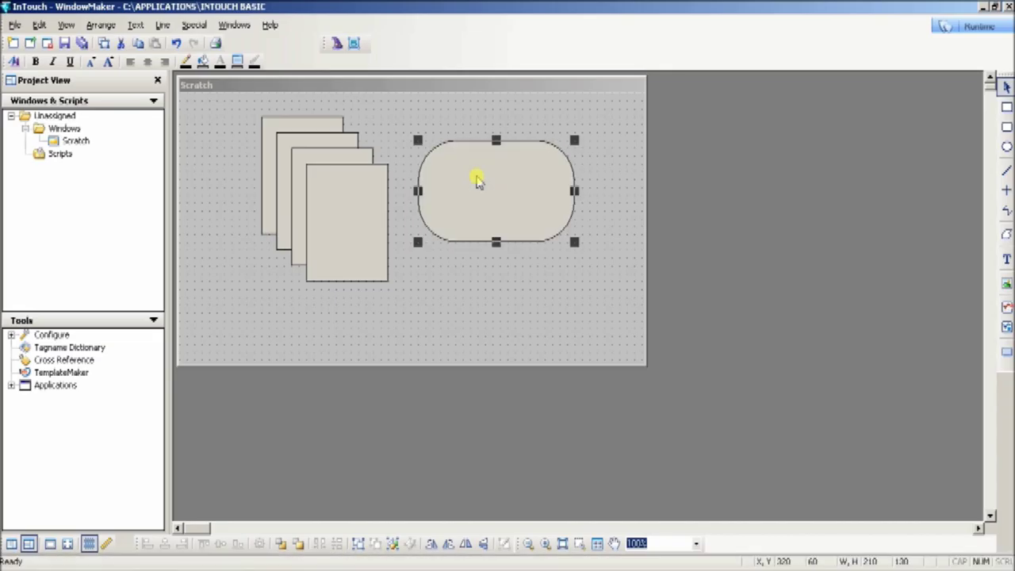
Reduce the rounded rectangle's corner radius once more, and enlarge the Scratch window in height and width.
key(KP_Subtract)
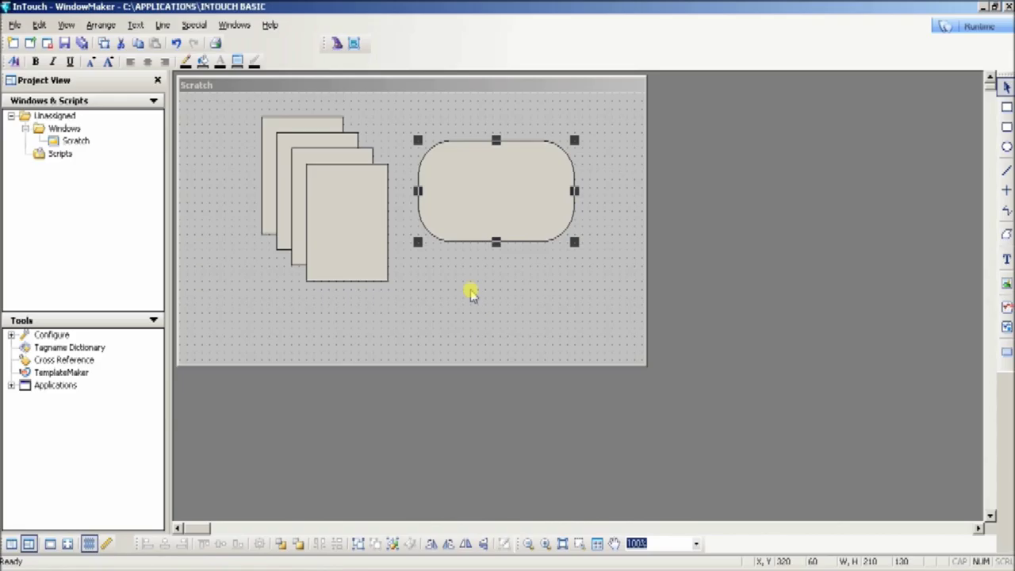
drag(368, 366, 369, 355)
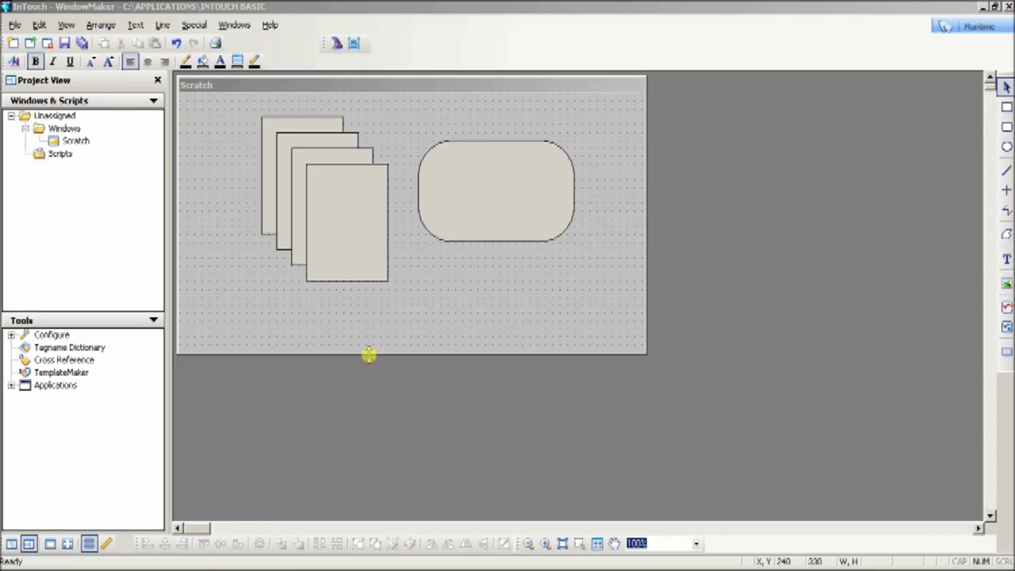
drag(369, 354, 372, 458)
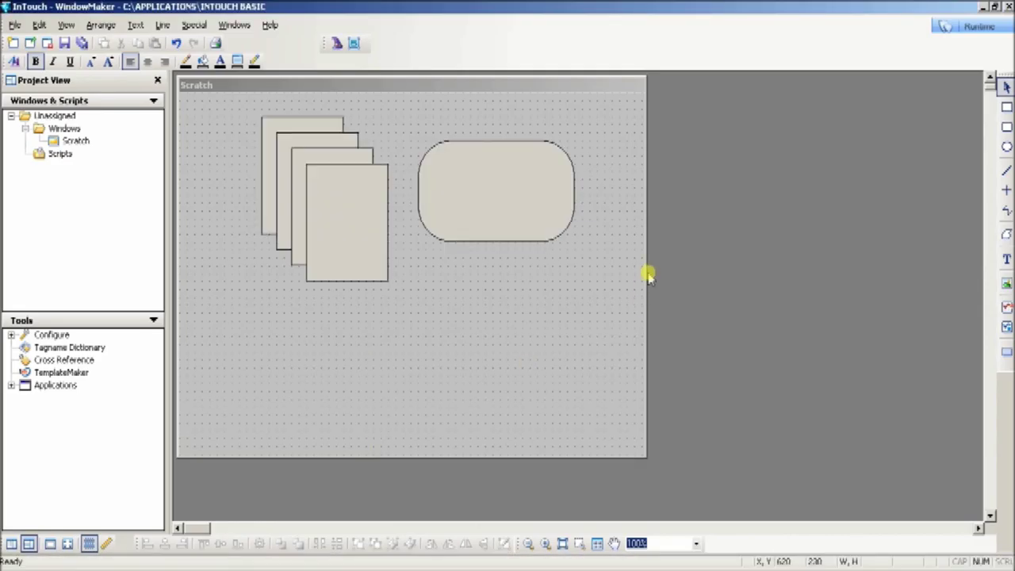
drag(648, 275, 732, 283)
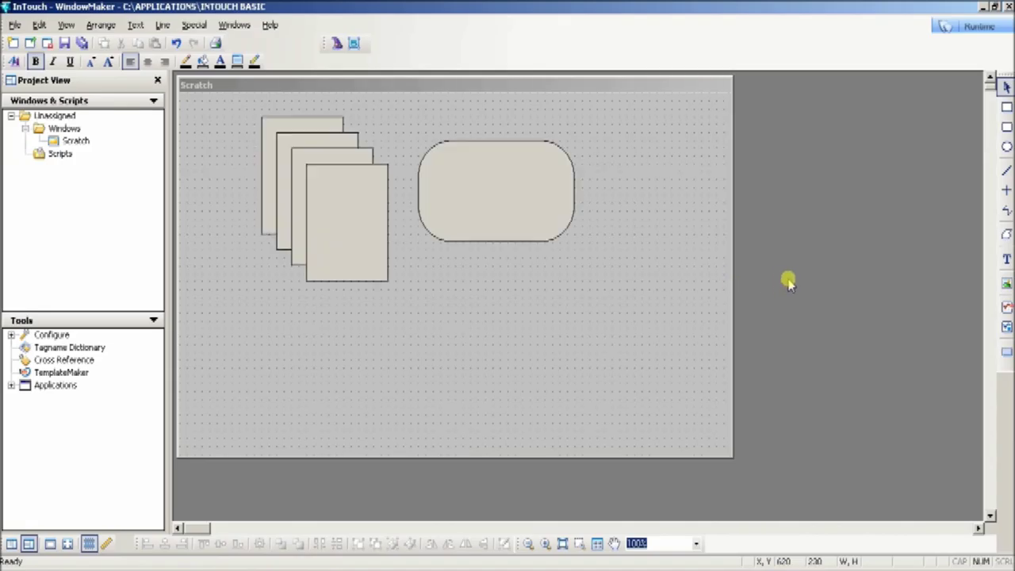
Draw a closed polyline with a notched right side, about 100 wide by 80 high at X 130, Y 290, below the stacked rectangles.
click(1004, 212)
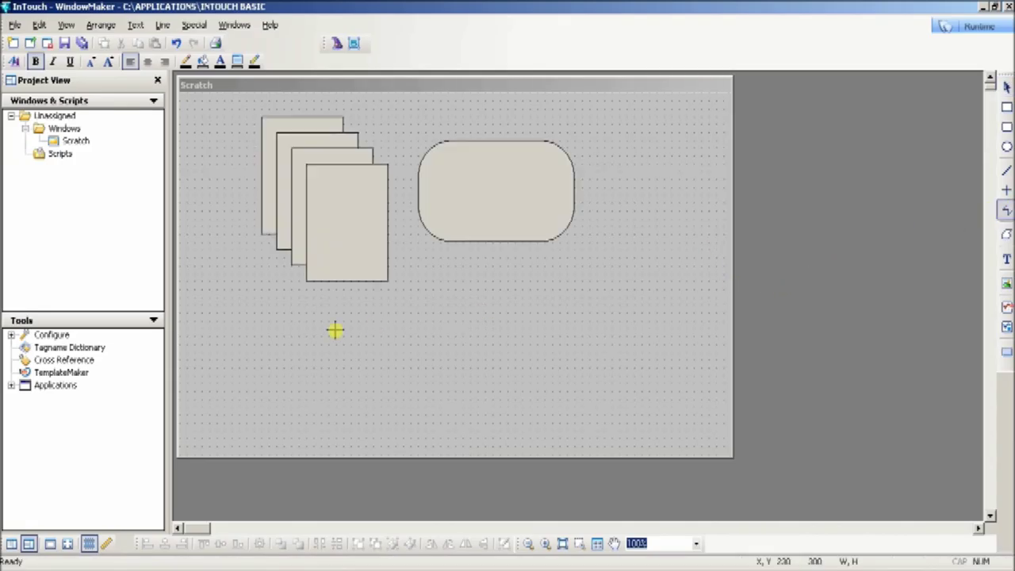
click(278, 322)
click(276, 384)
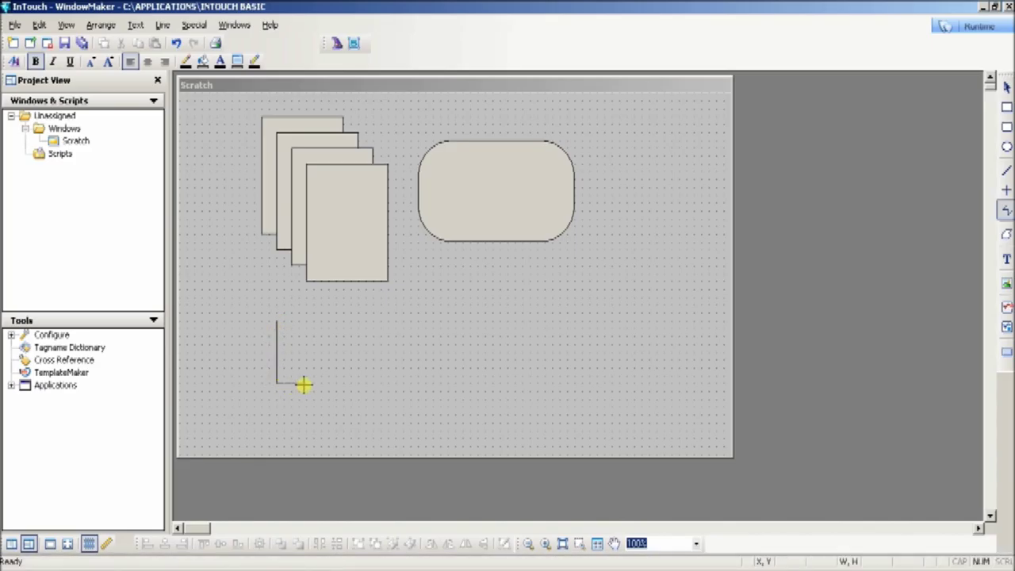
click(350, 384)
click(314, 358)
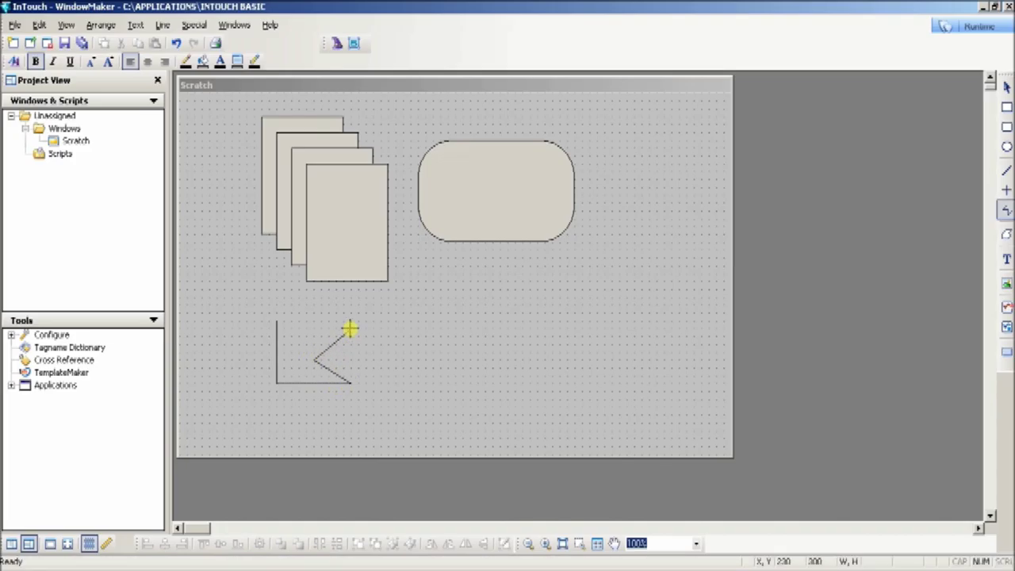
click(351, 327)
double_click(276, 316)
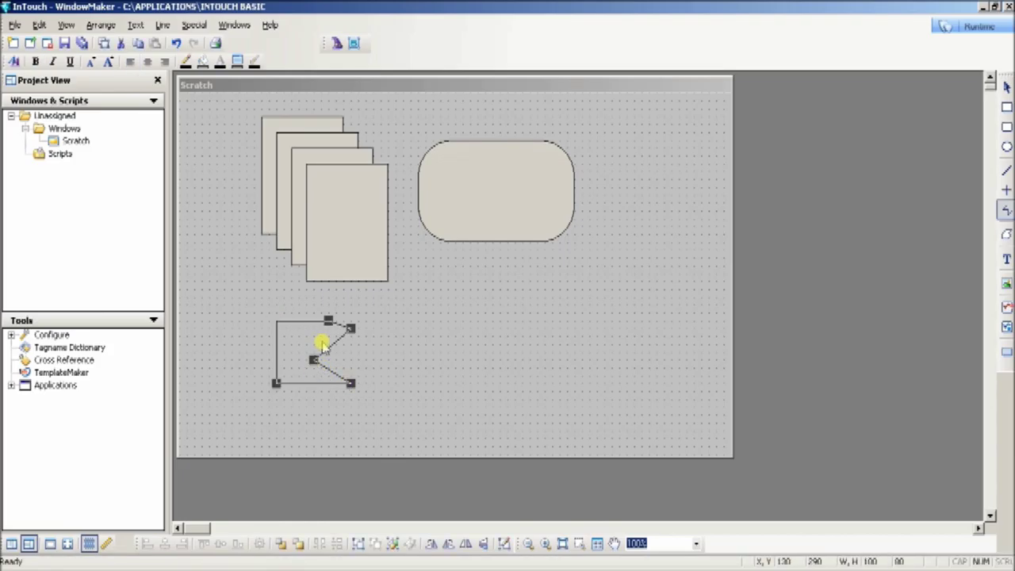
Reshape the polyline by raising its upper middle vertex and lowering its bottom-left vertex, and clear the selection.
drag(330, 325, 328, 314)
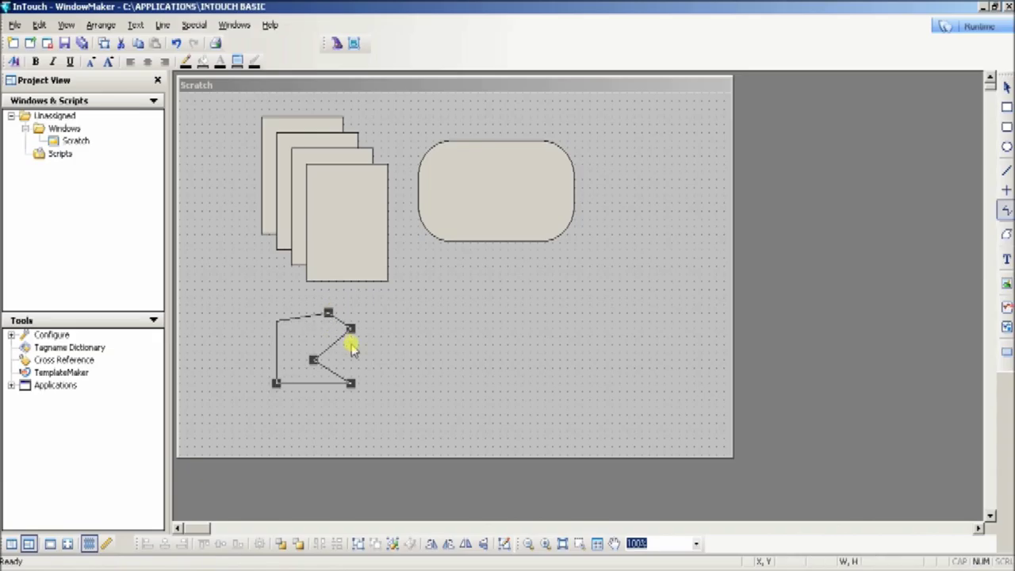
drag(276, 383, 276, 398)
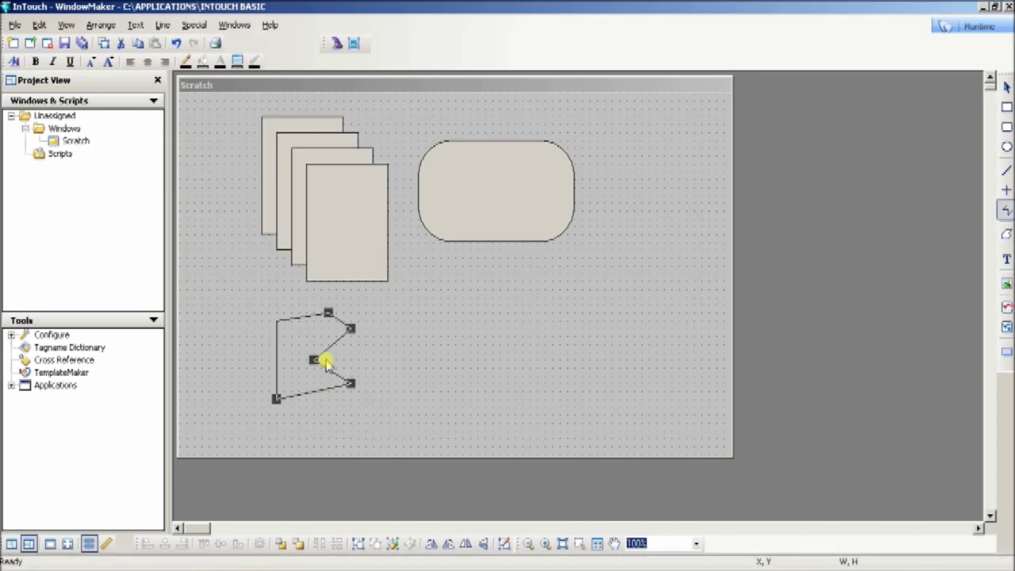
click(396, 353)
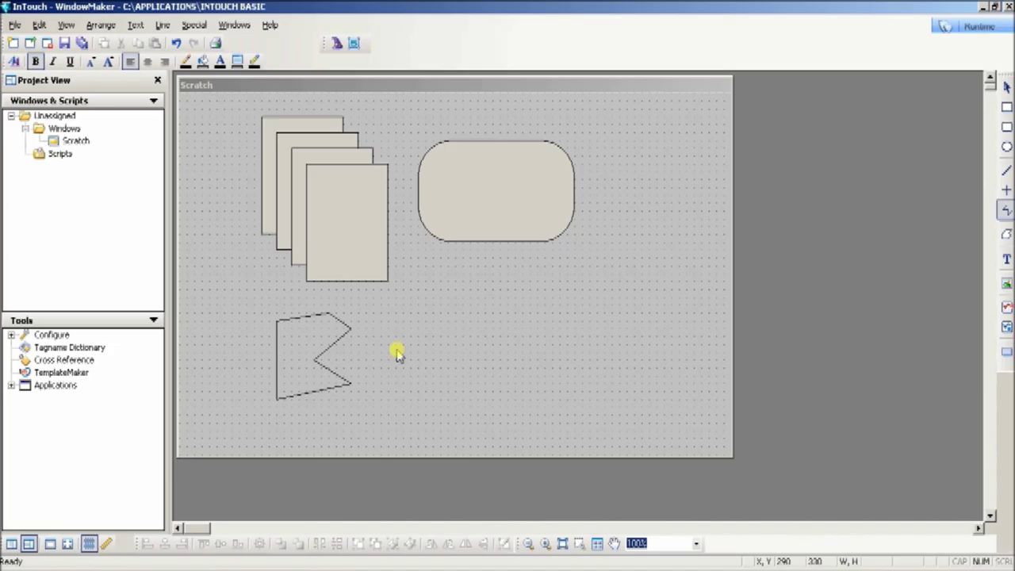
Resize the whole polyline to 131 wide by 111 high, stretching its right side outward, and deselect it.
click(311, 364)
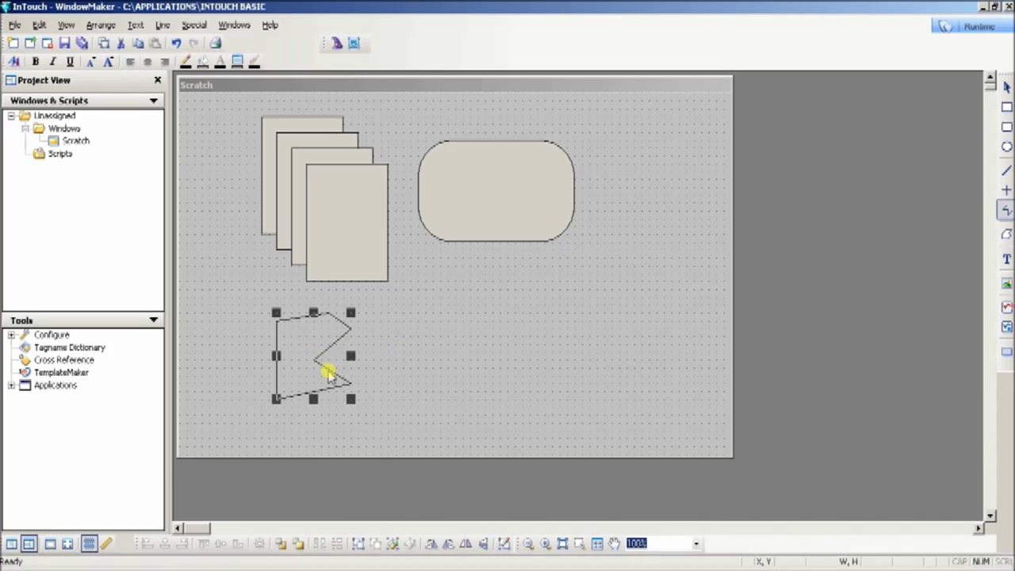
mouse_move(312, 315)
mouse_down()
mouse_move(315, 336)
mouse_move(313, 314)
mouse_up()
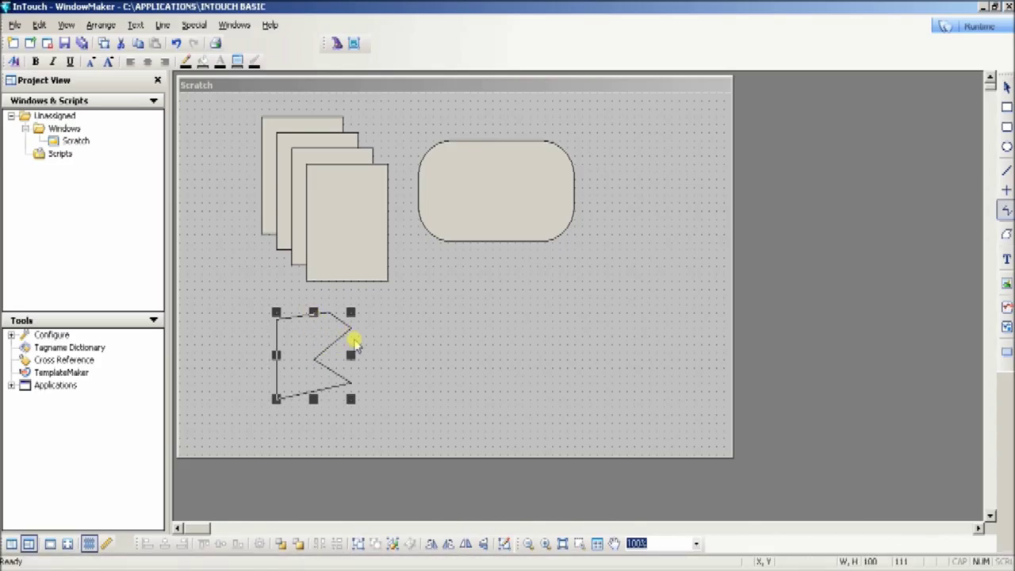
drag(350, 355, 372, 358)
click(415, 362)
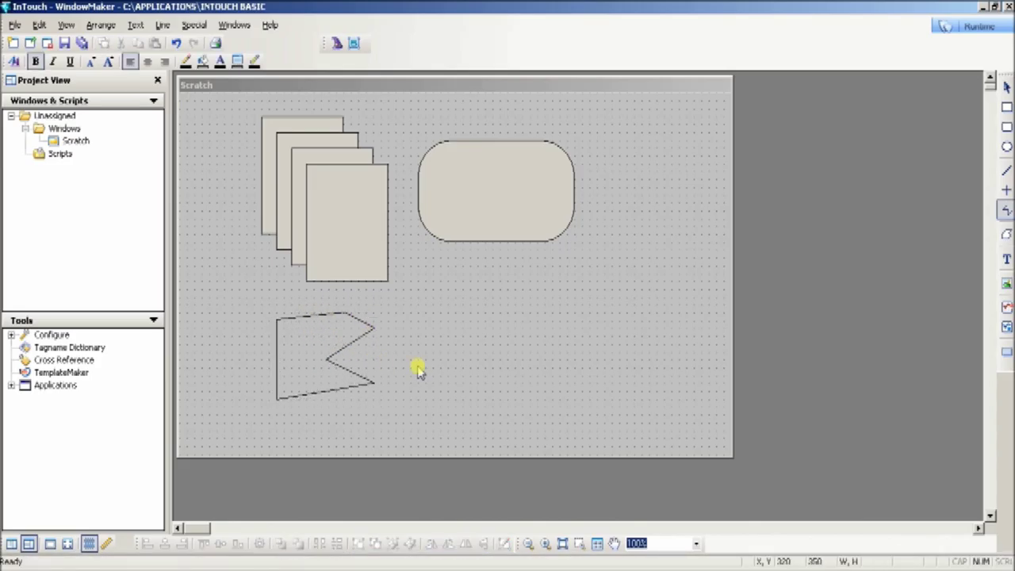
Use Reshape Object on the polyline to move its top vertex down and inward and its upper-right vertex inward.
click(294, 318)
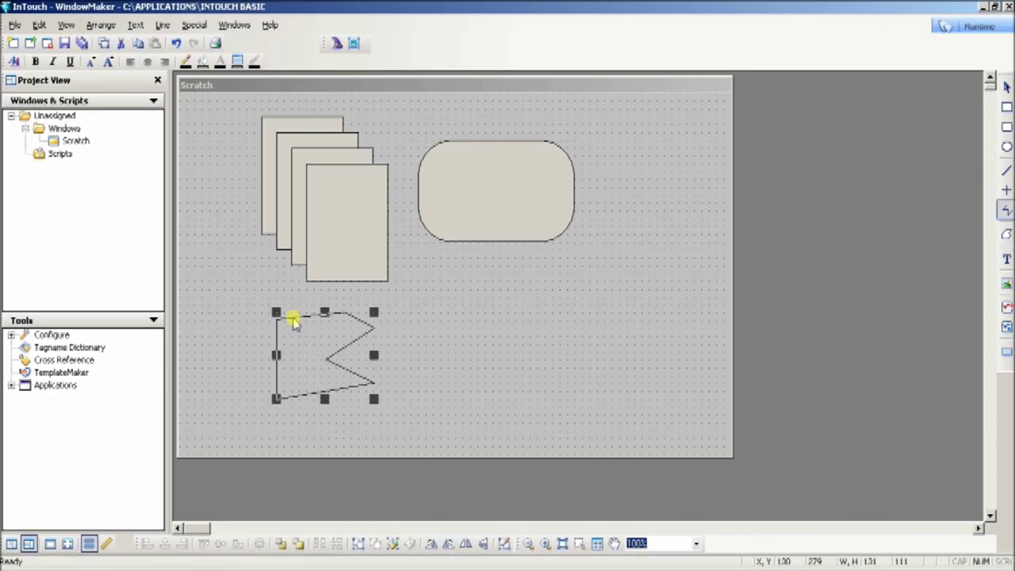
right_click(293, 320)
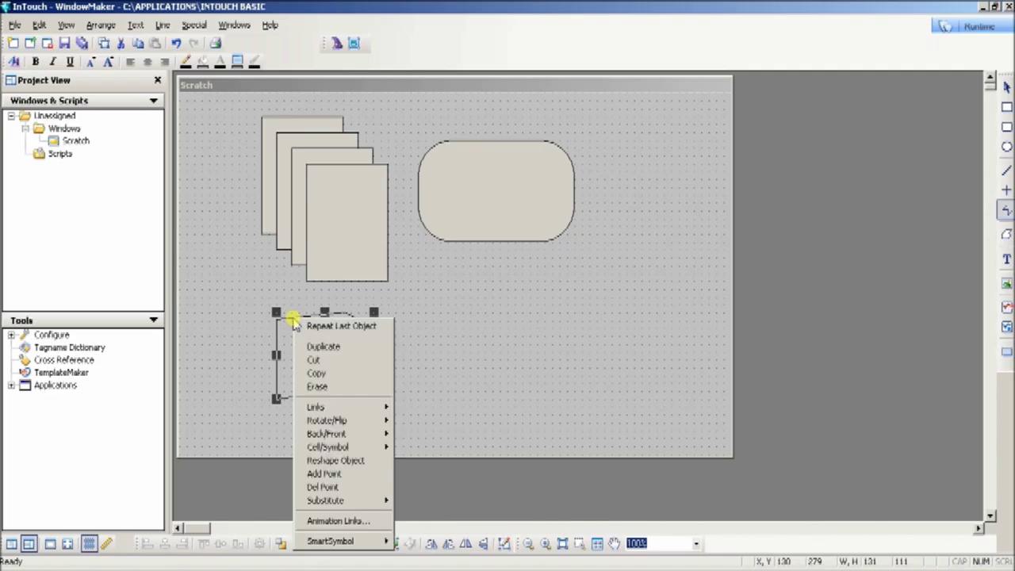
click(373, 460)
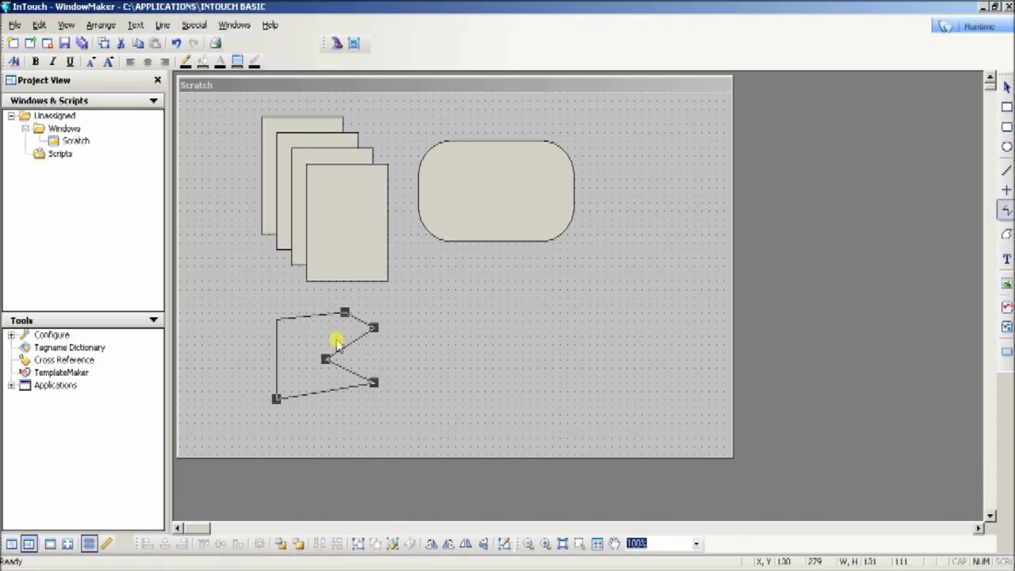
mouse_move(344, 313)
mouse_down()
mouse_move(330, 329)
mouse_move(317, 324)
mouse_move(350, 329)
mouse_up()
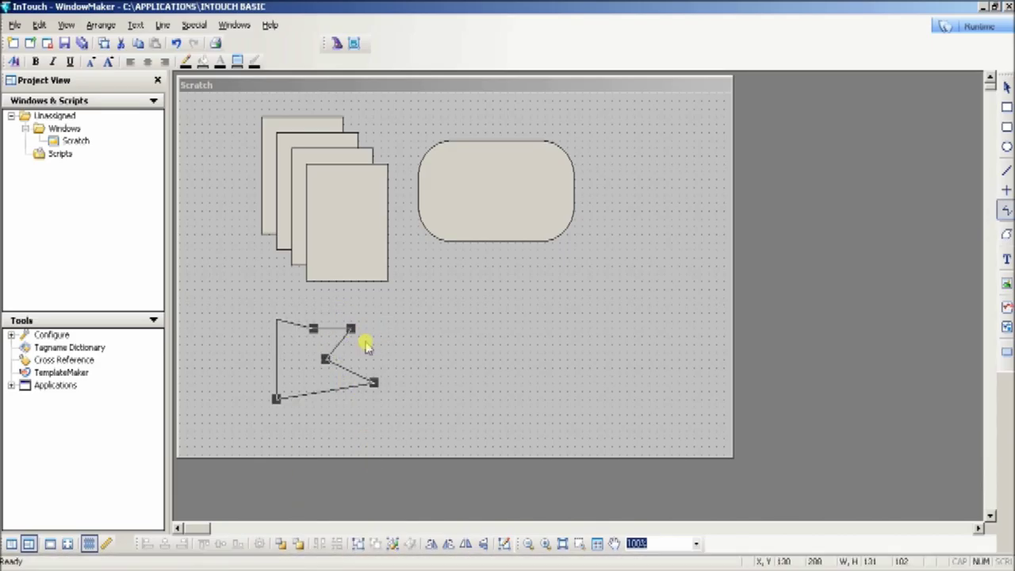
click(420, 355)
Select the polyline and review the Reshape Object, Add Point and Del Point commands available for it.
click(293, 325)
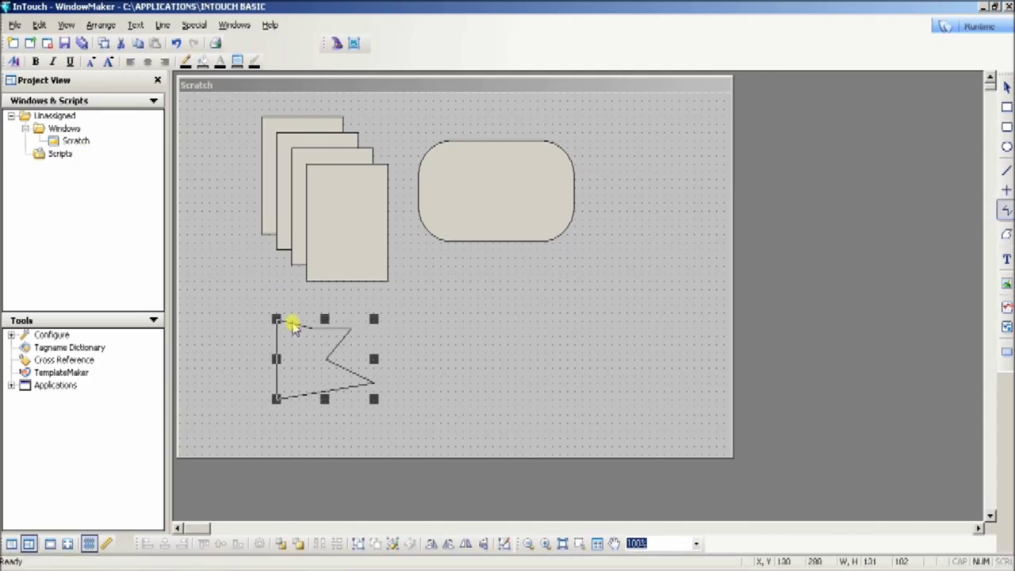
click(39, 25)
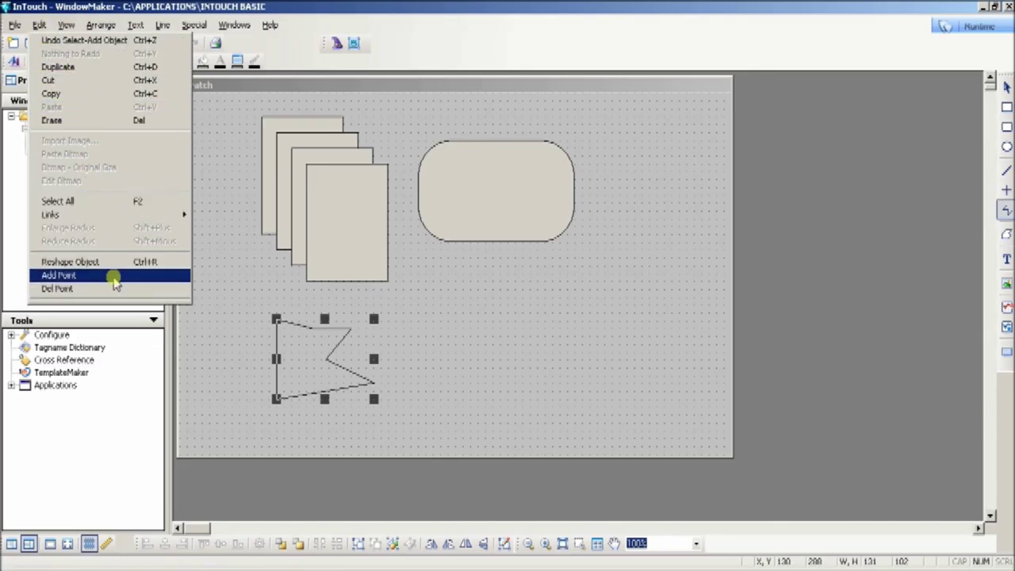
click(412, 347)
click(309, 326)
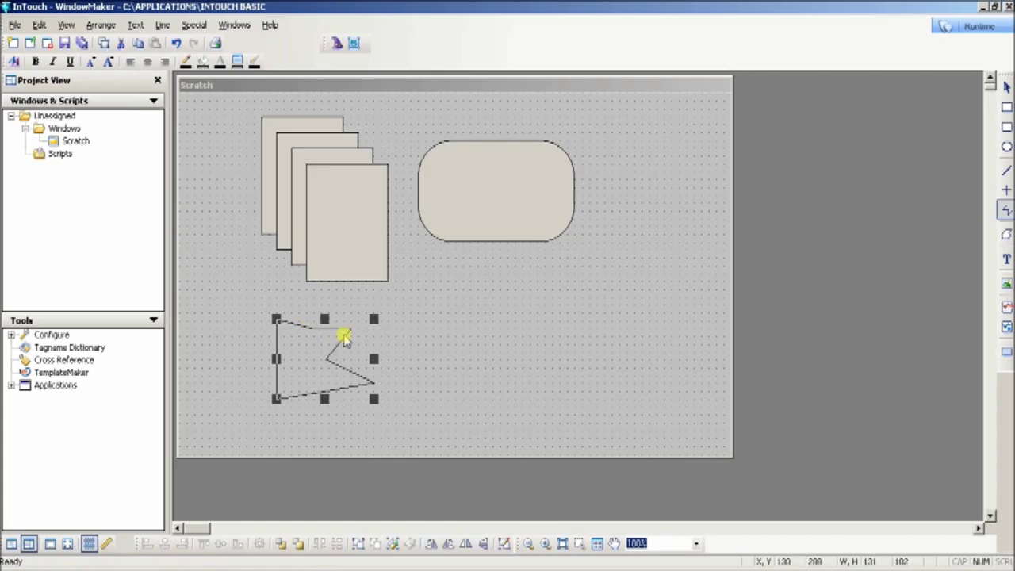
drag(345, 337, 349, 328)
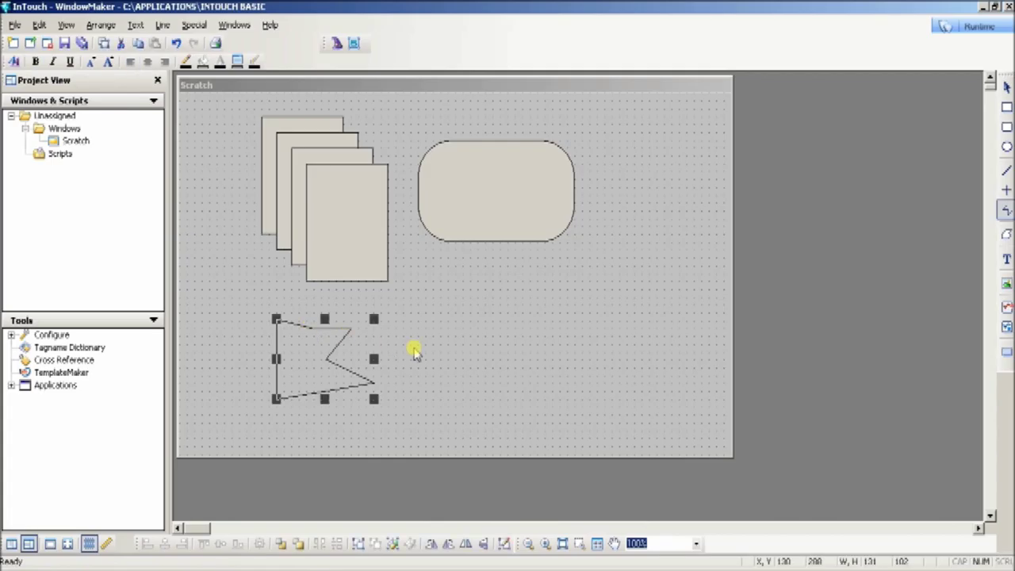